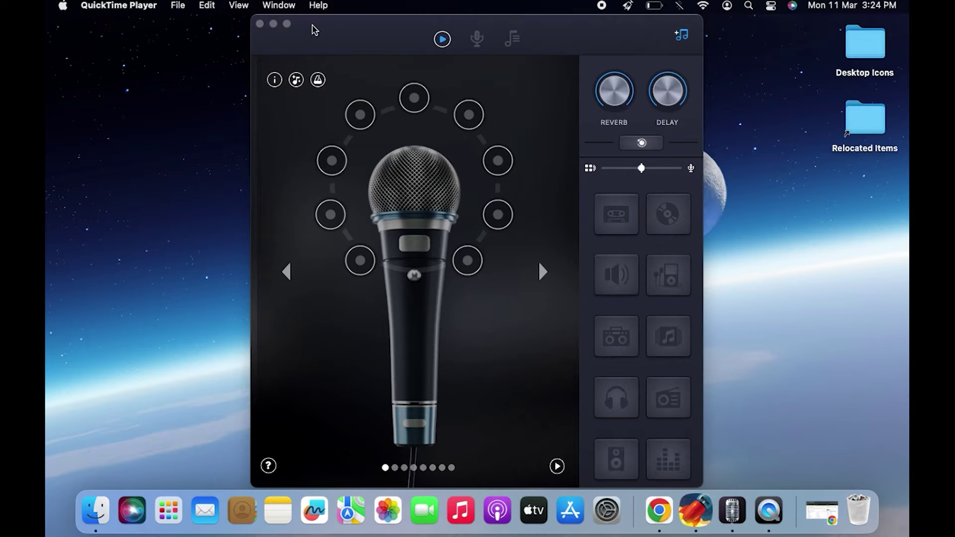
- Relaunch Pro Microphone, try the mic button, and dismiss the Access Denied alert
drag(313, 30, 324, 30)
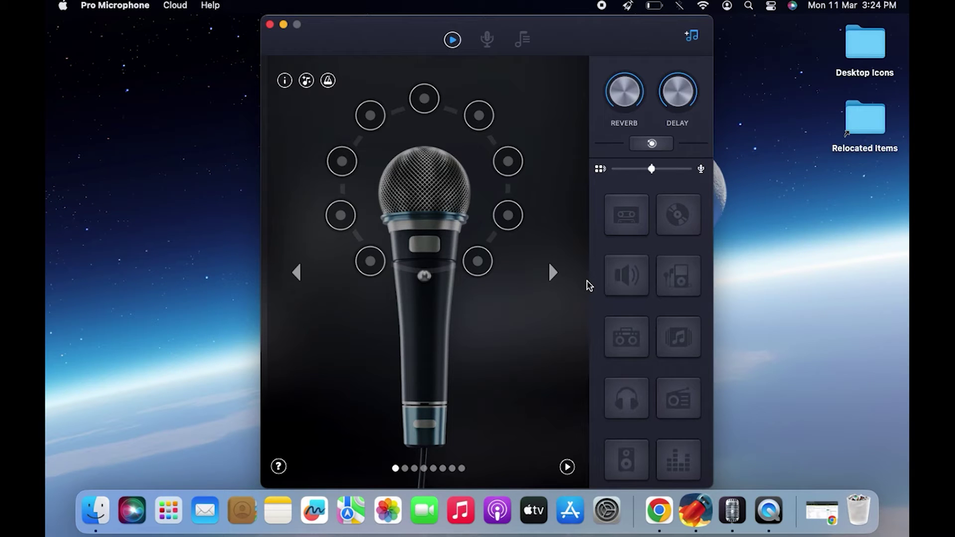
key(super+w)
key(F4)
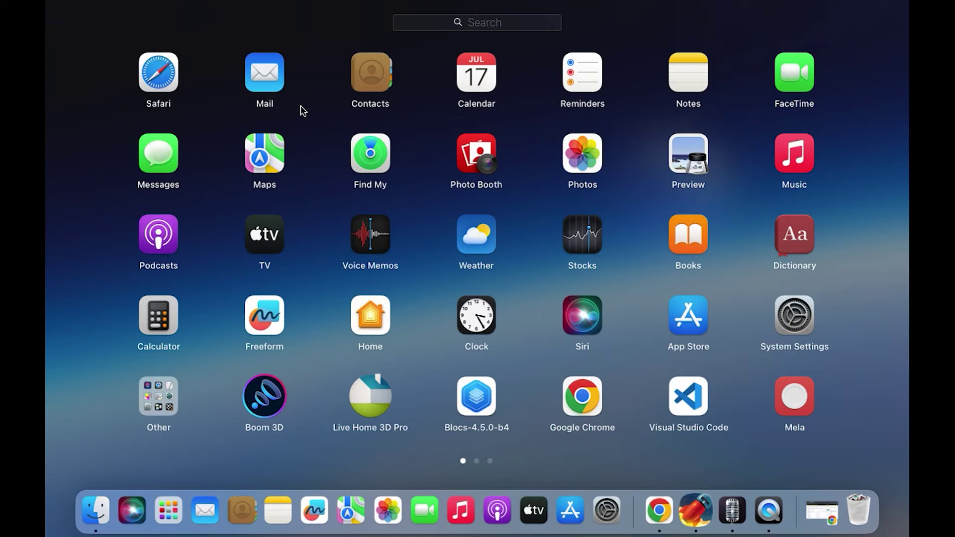
scroll(567, 243, right, 5)
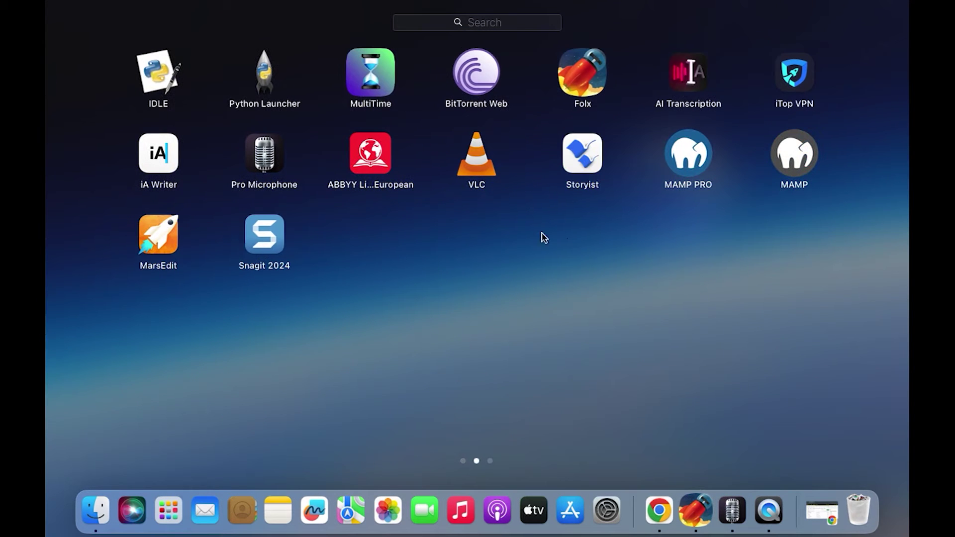
click(265, 154)
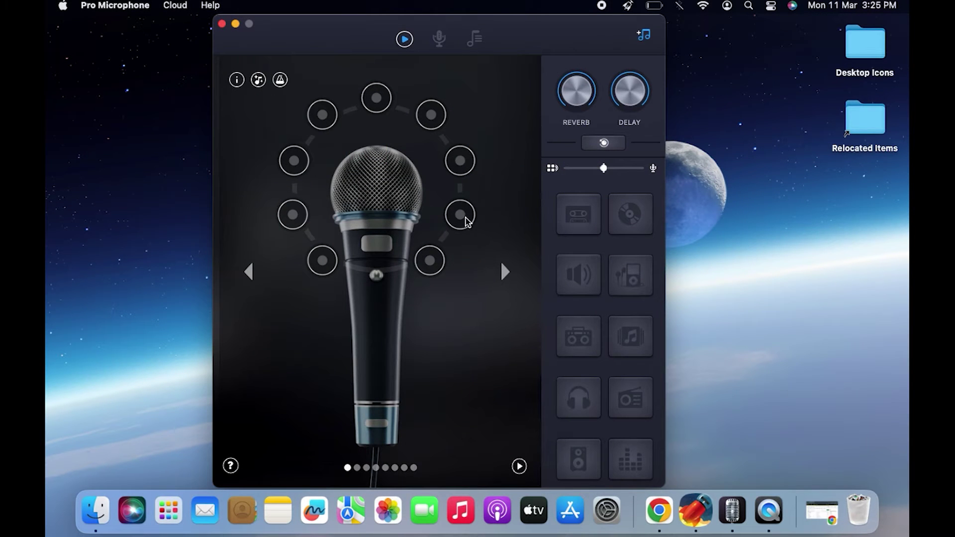
click(460, 216)
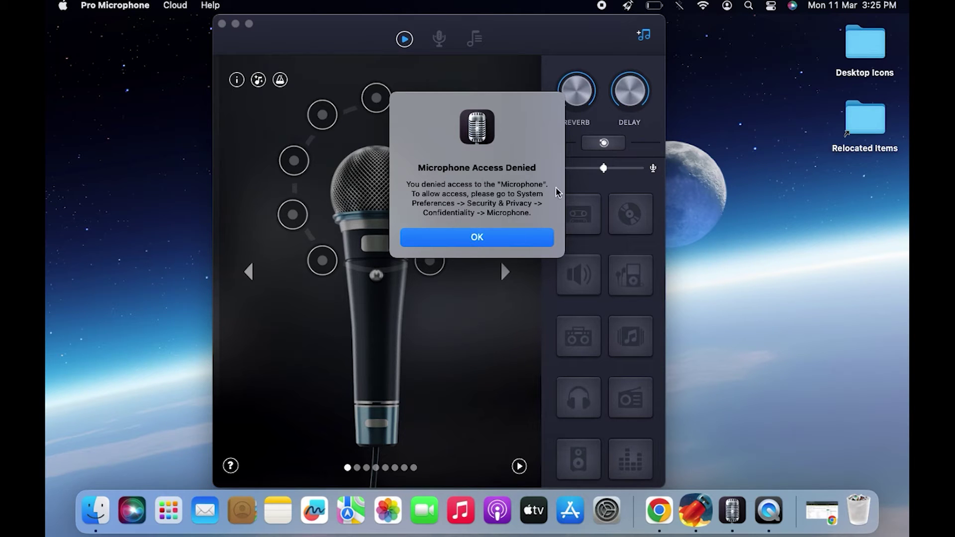
click(64, 6)
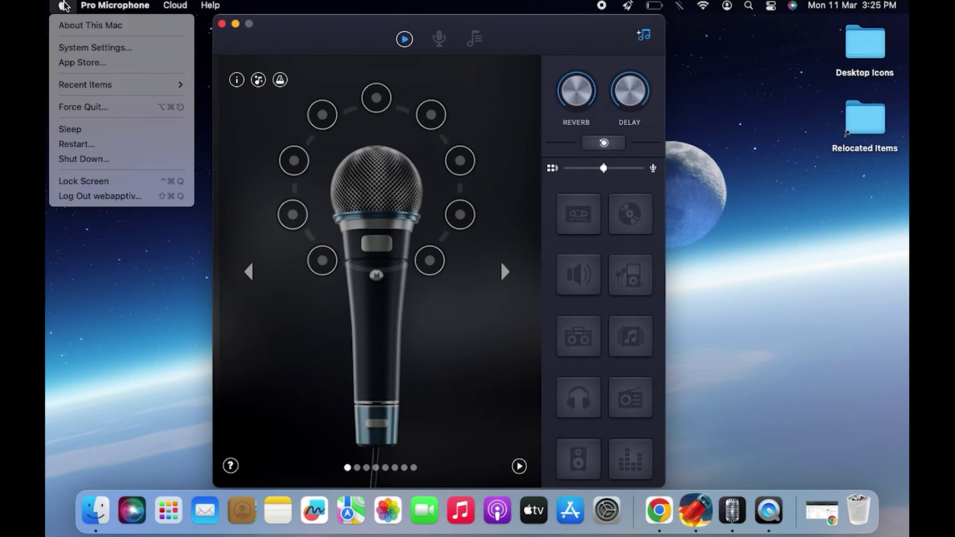
- Open Privacy & Security > Microphone and see the empty app list
click(93, 47)
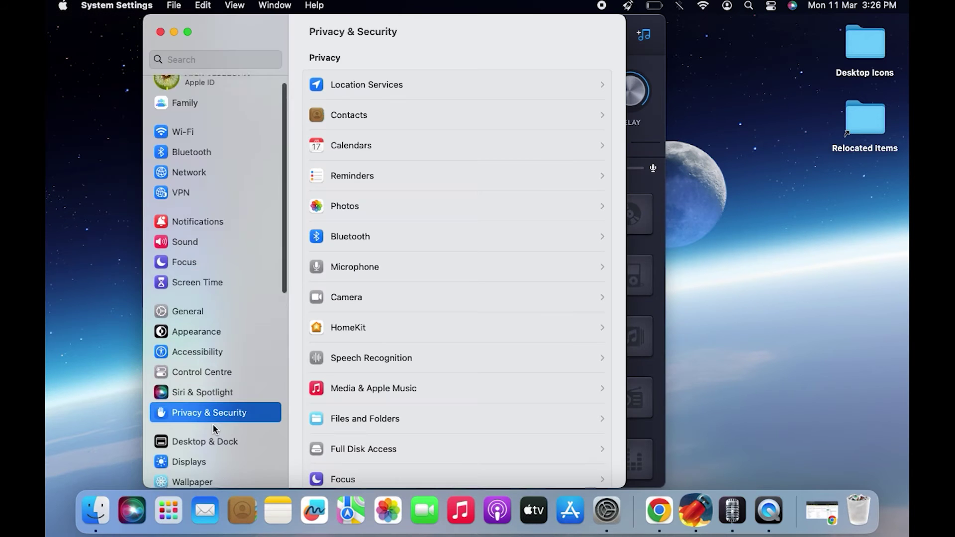
click(401, 270)
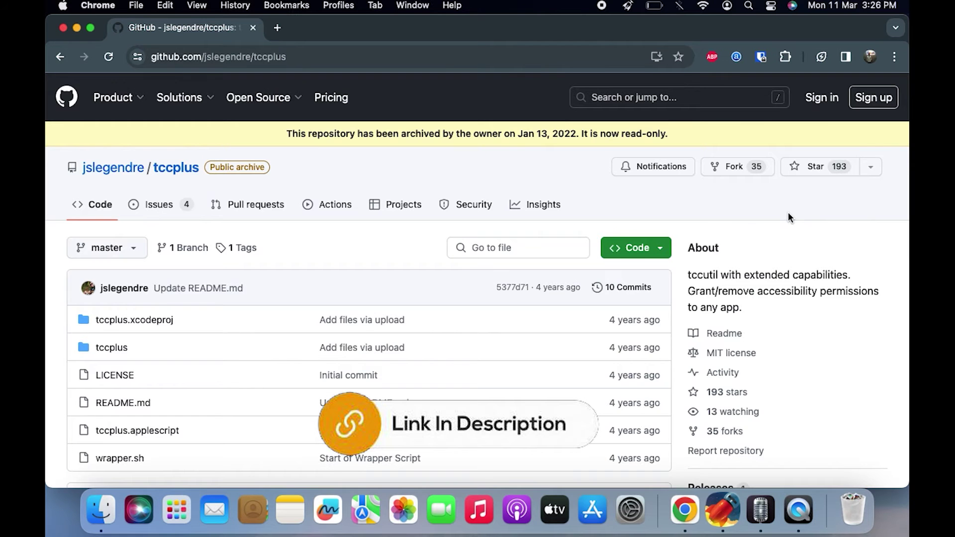
scroll(787, 213, down, 5)
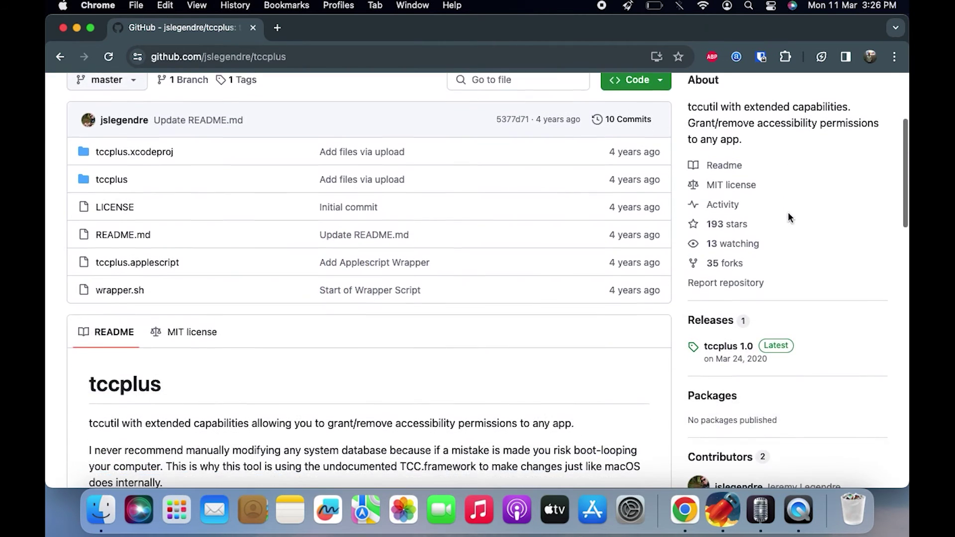
- Download tccplus.zip from the tccplus 1.0 release and open it to unpack
click(741, 344)
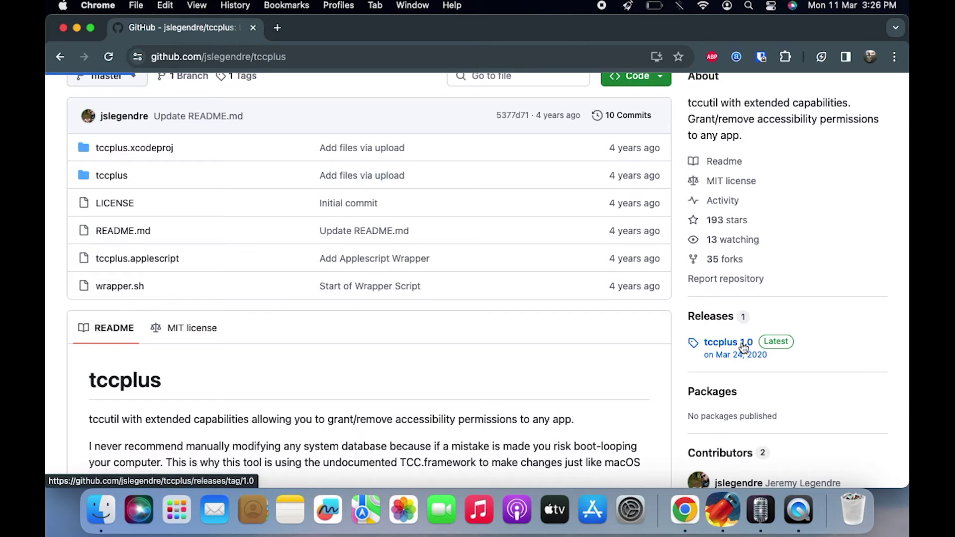
scroll(345, 369, down, 2)
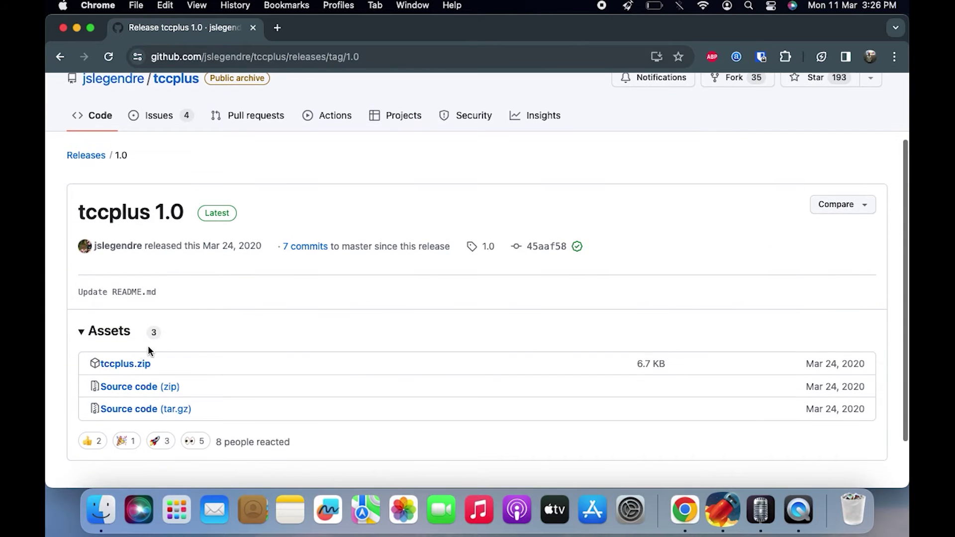
click(127, 365)
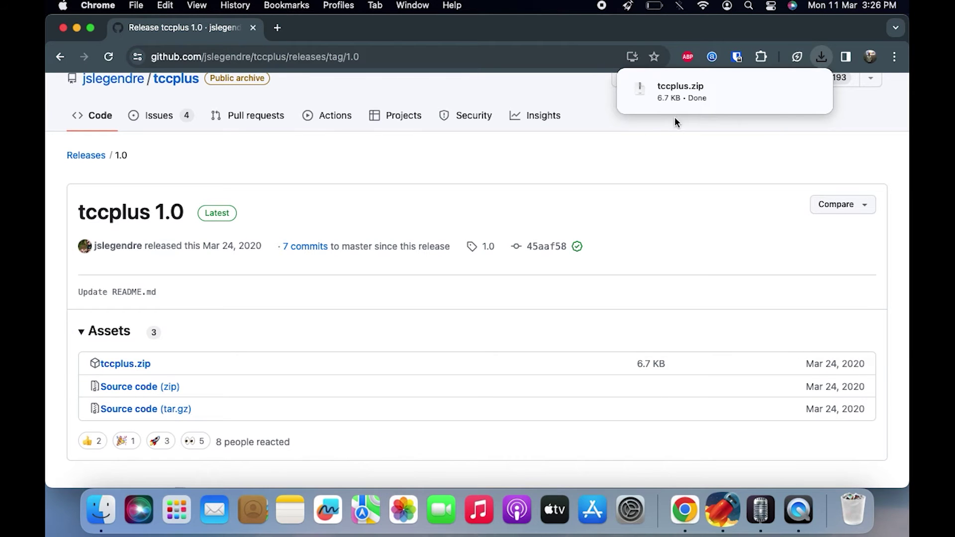
click(711, 97)
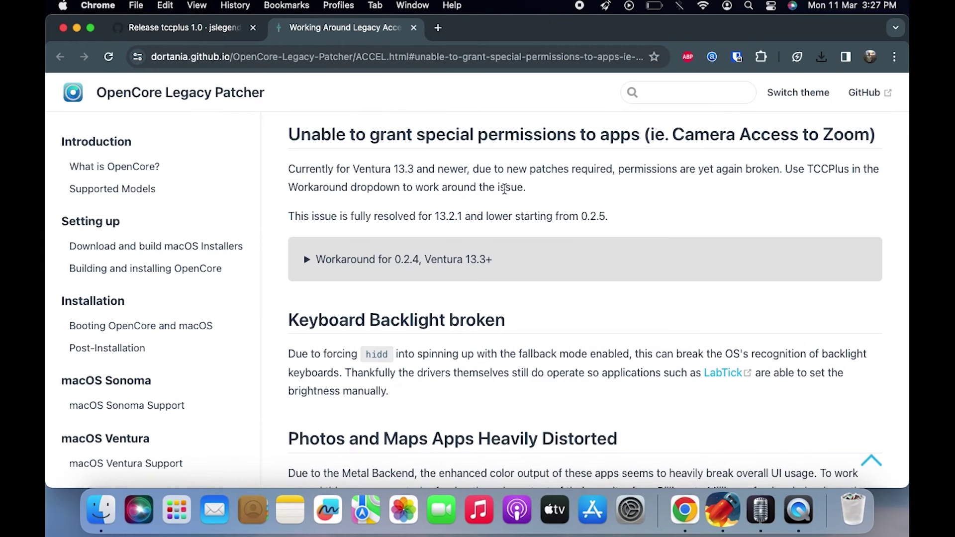
scroll(505, 189, up, 10)
scroll(504, 189, up, 10)
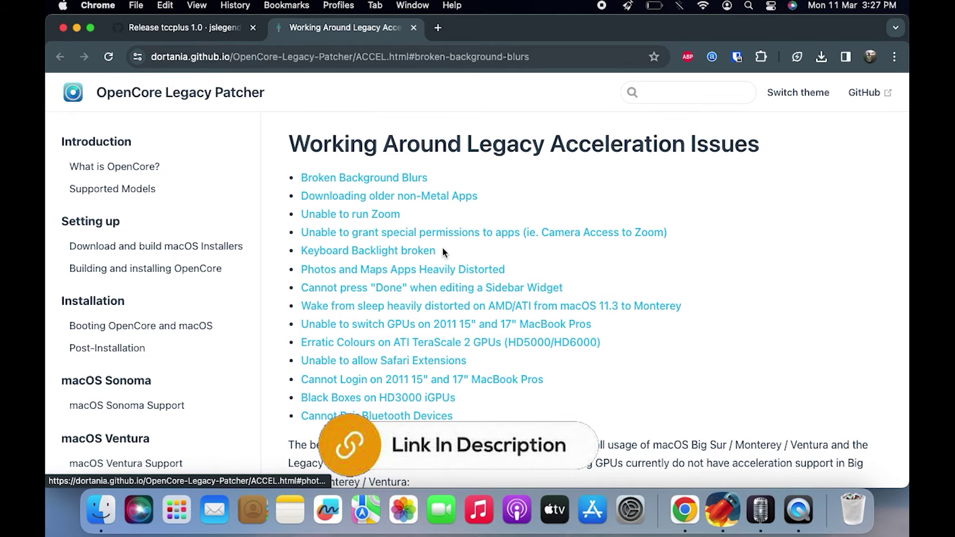
- Expand the 'Workaround for 0.2.4, Ventura 13.3+' section showing the tccplus commands
click(469, 233)
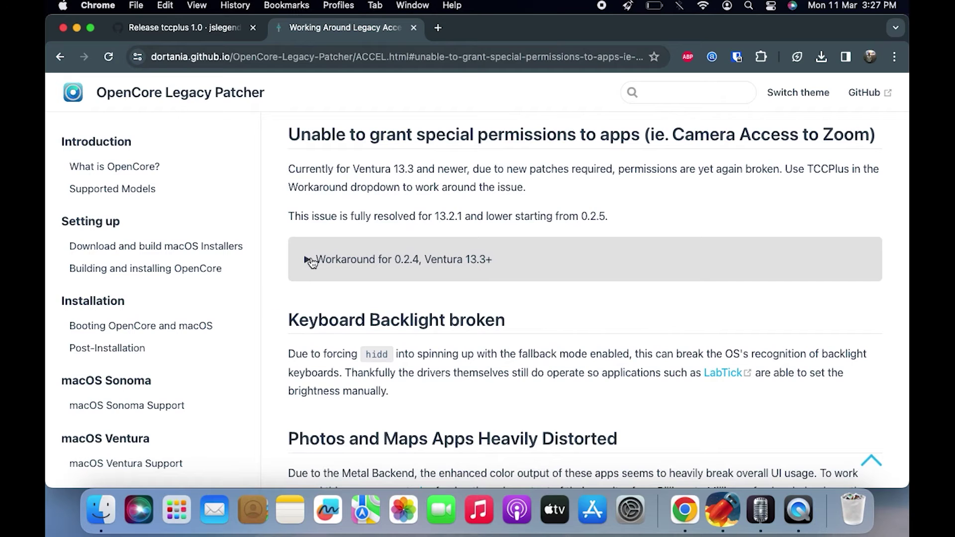
click(312, 262)
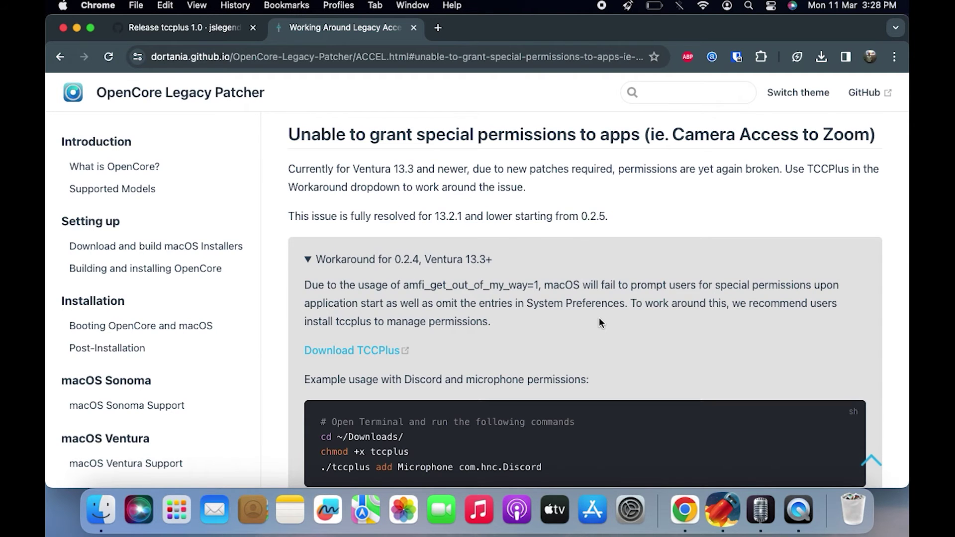
scroll(599, 323, down, 2)
scroll(599, 322, down, 3)
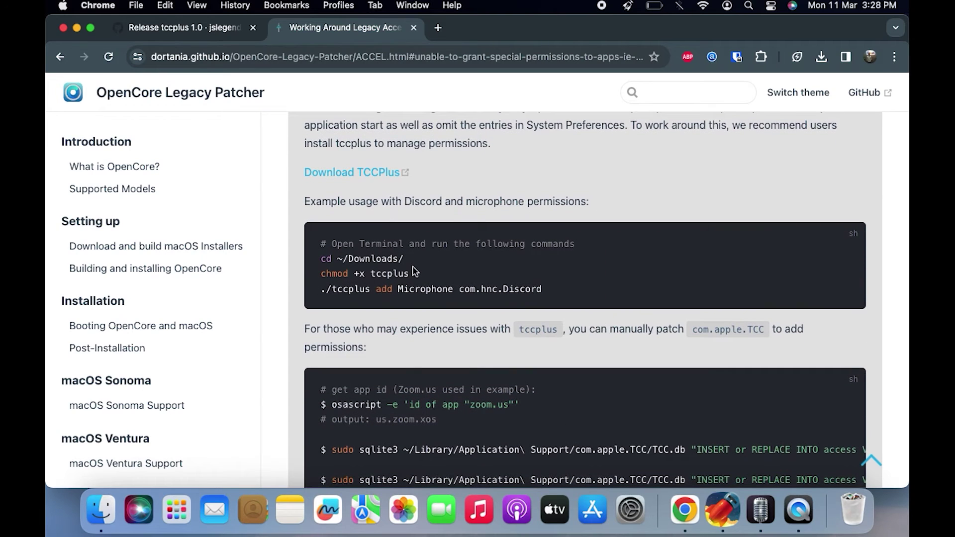
key(super+m)
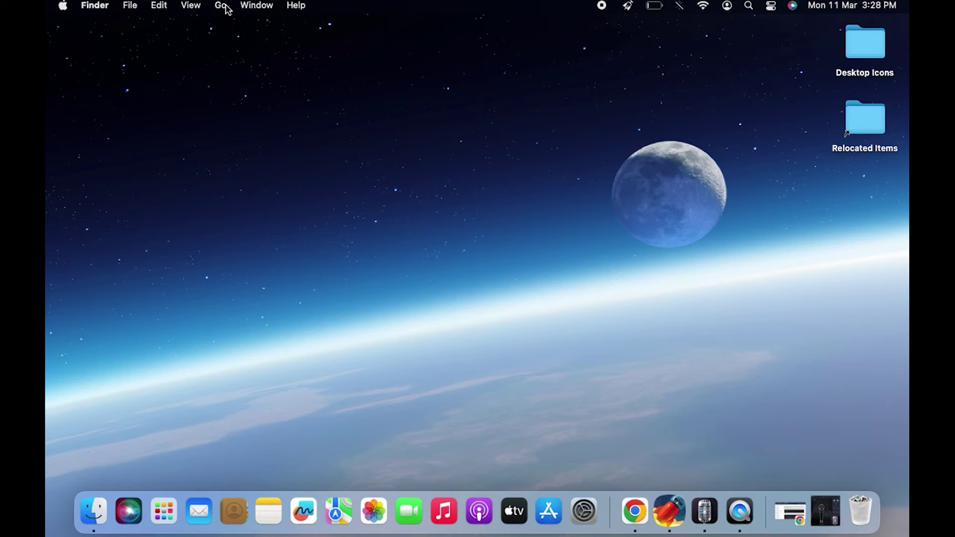
- Launch Terminal from Finder's Go > Utilities folder
click(221, 6)
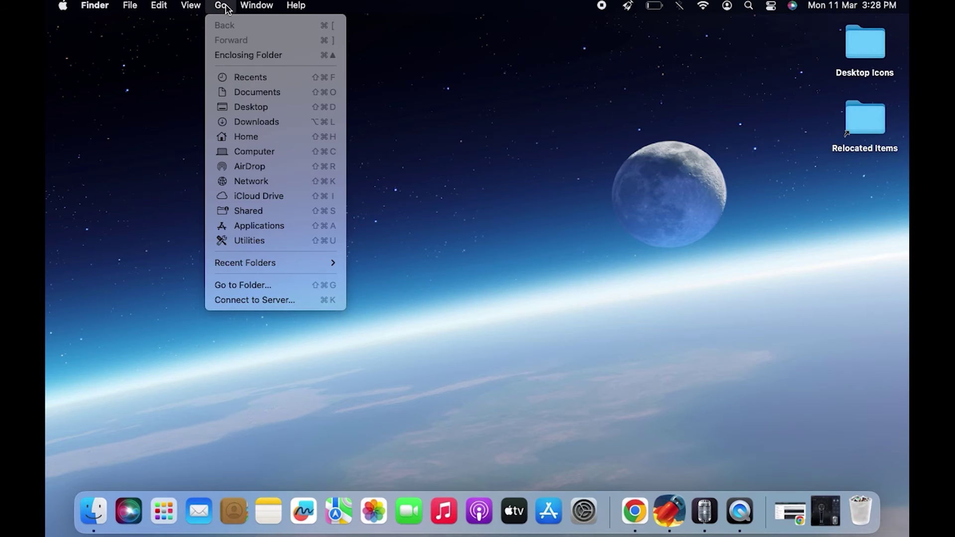
click(265, 241)
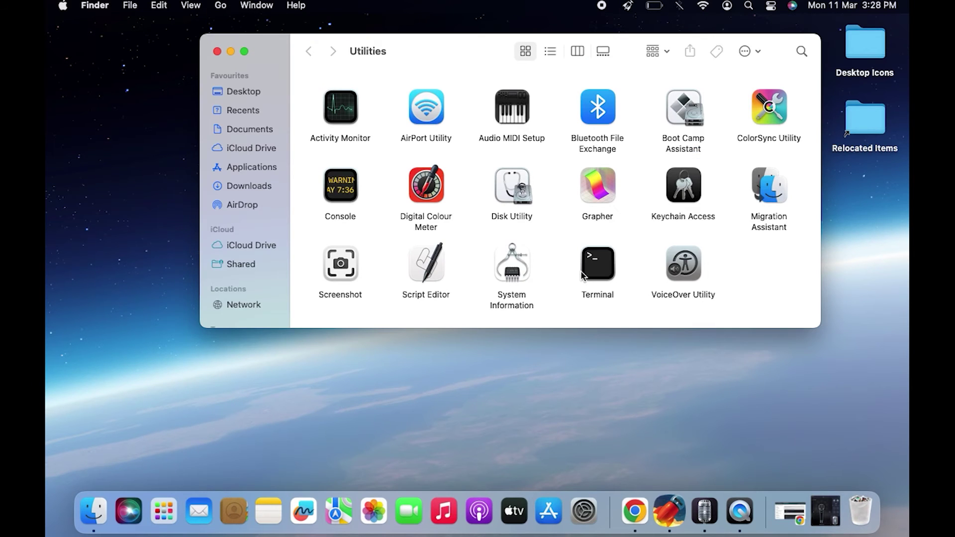
double_click(603, 276)
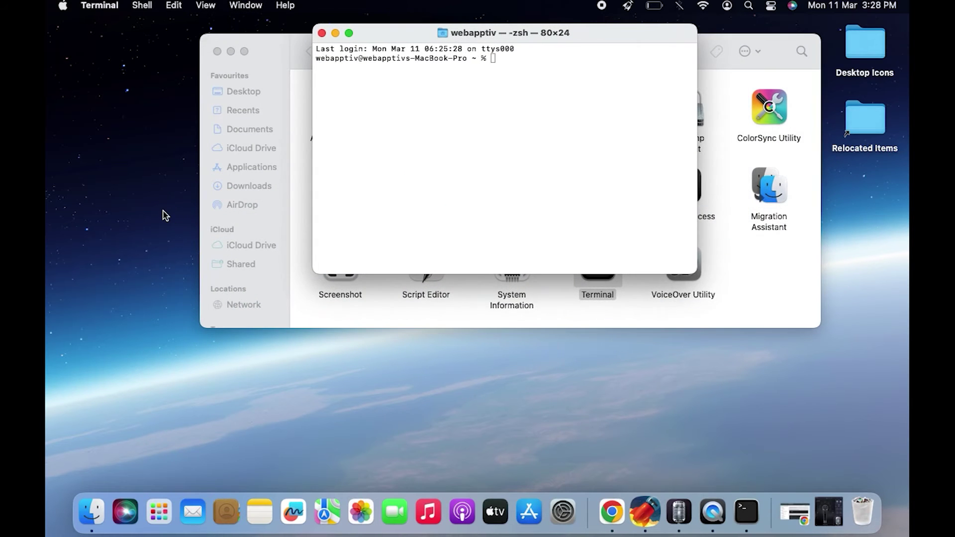
- Change to ~/Downloads and run chmod +tccplus, which only prints usage help
key(F4)
text(ter)
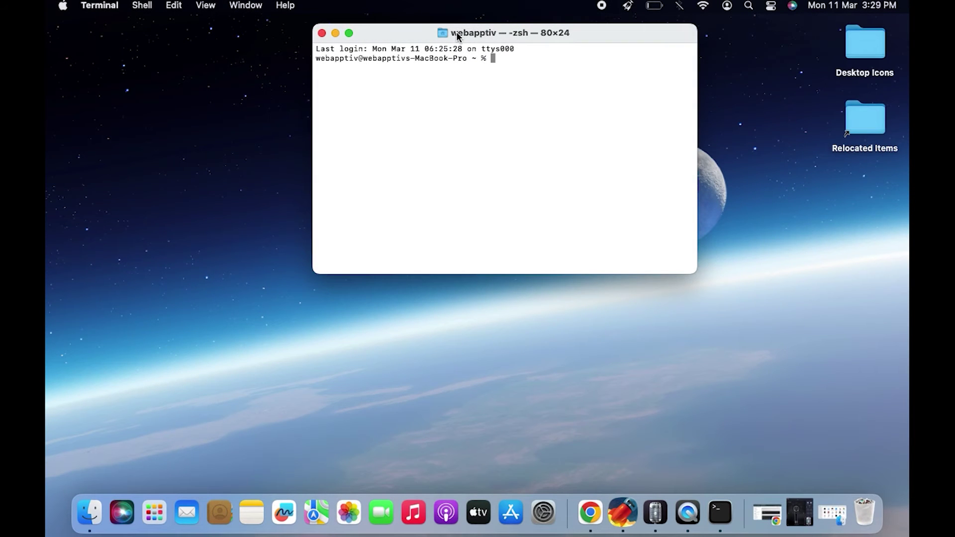
text(cd ~/)
text(Dow)
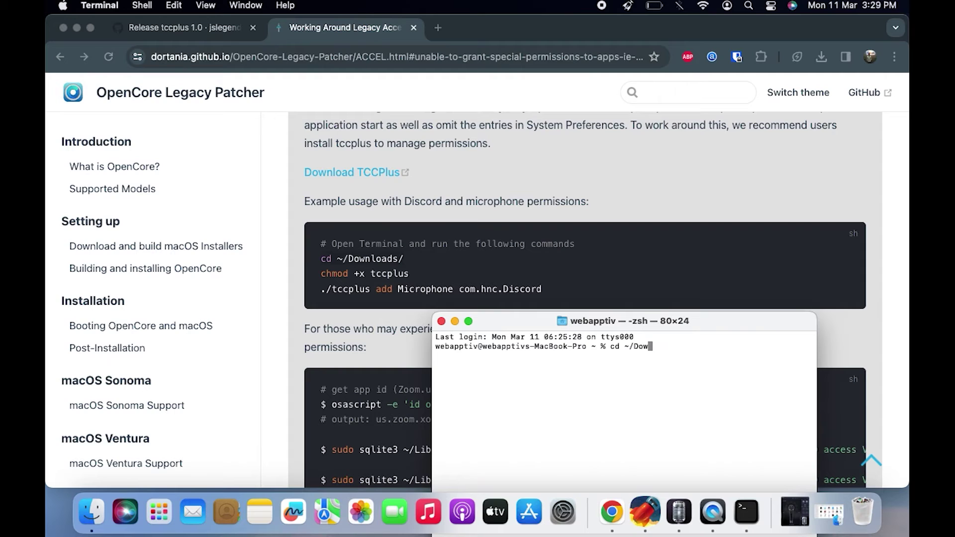
text(nload)
text(s/)
key(Return)
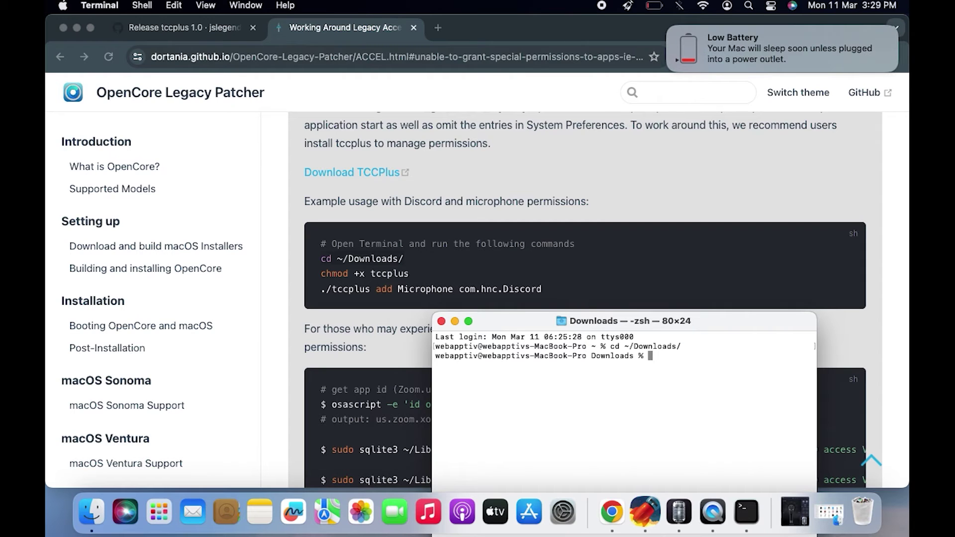
key(Return)
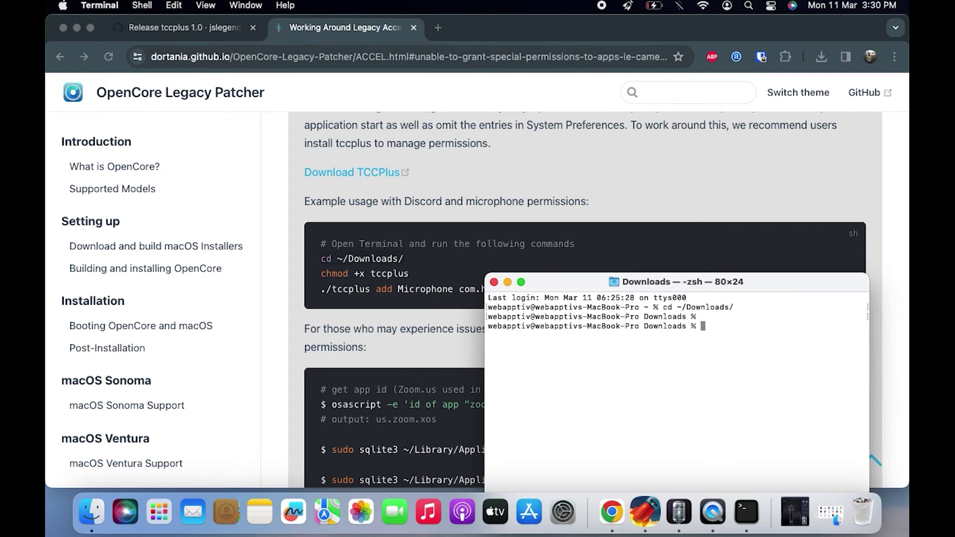
text(chmod +tccplus)
key(Return)
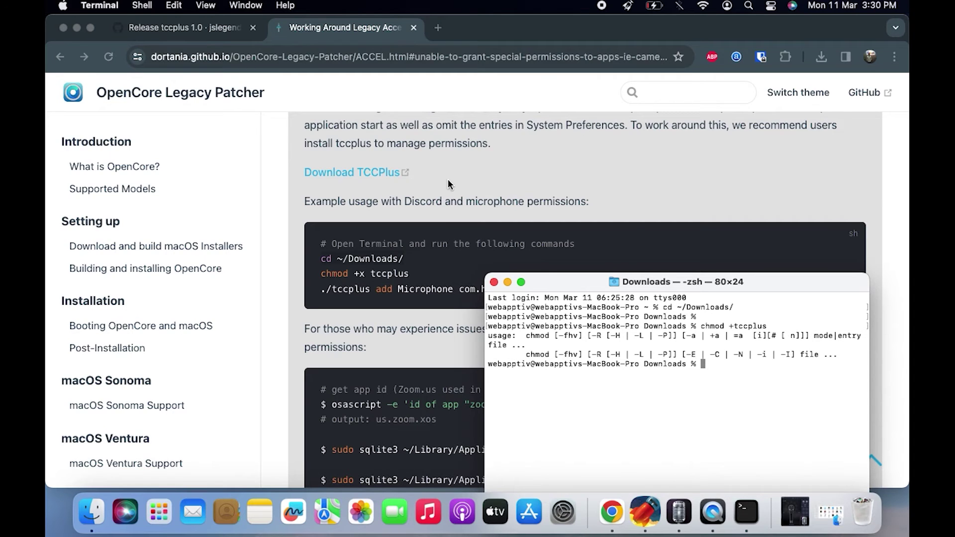
key(F4)
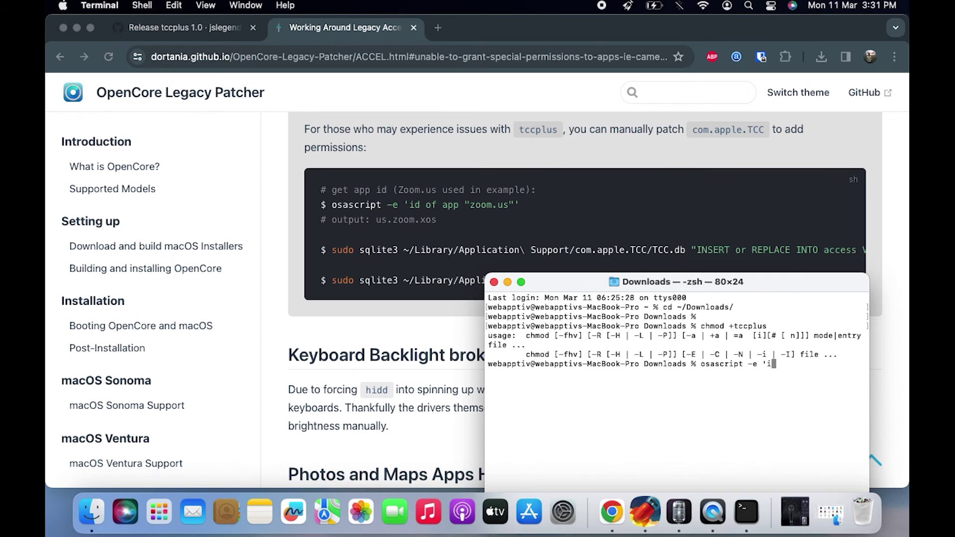
text(of app ")
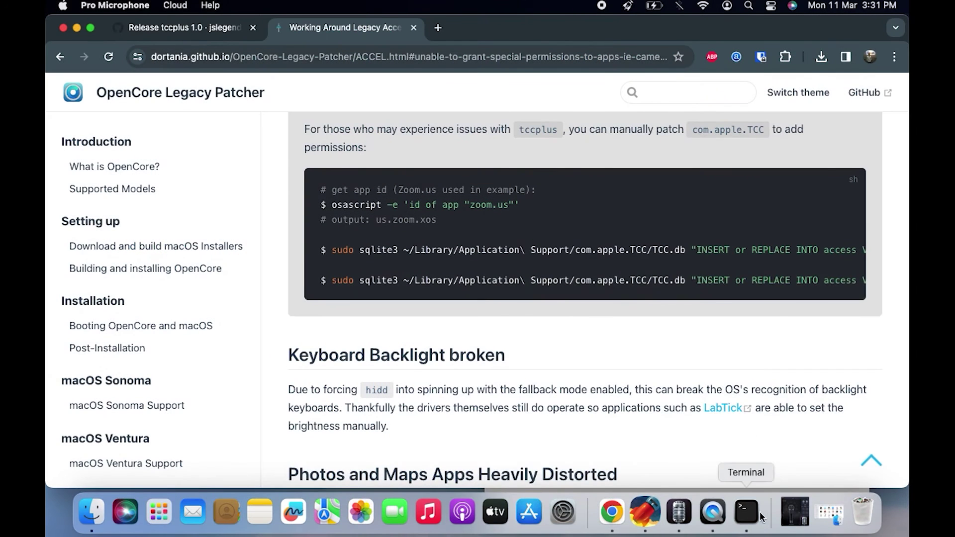
- Run osascript for Pro Microphone's app ID and select mobi.musicparadise.ProMicrophonetop
click(754, 512)
text(Pr)
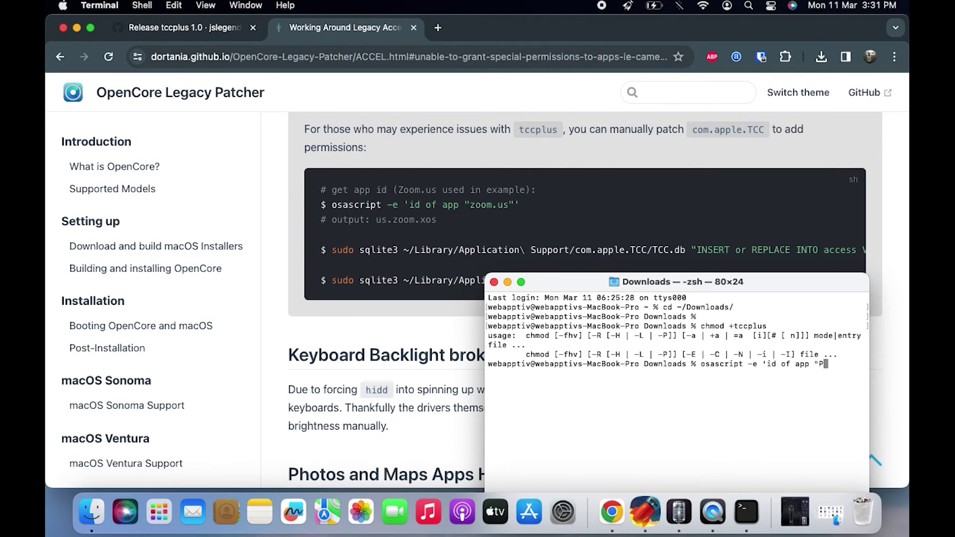
text(o Microphone)
drag(809, 289, 721, 286)
text(")
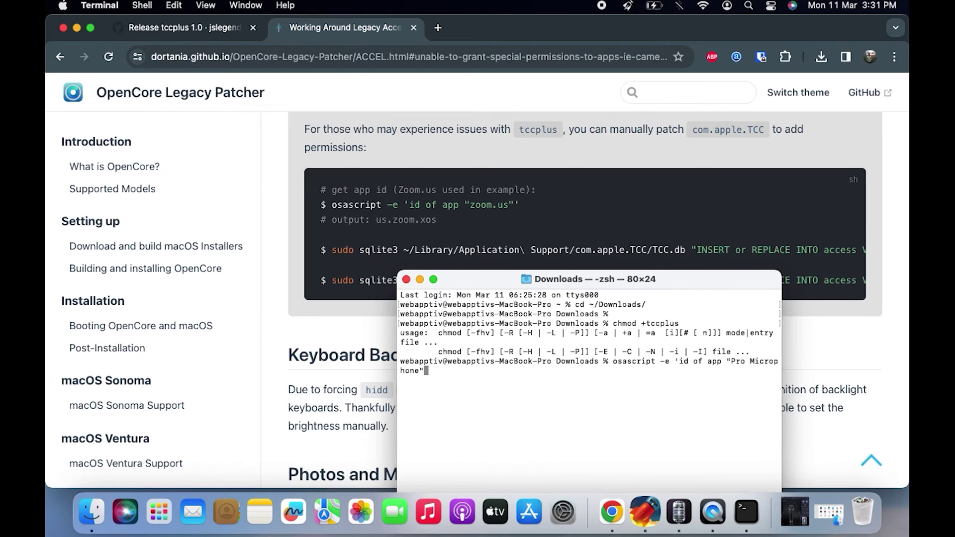
text(')
key(Return)
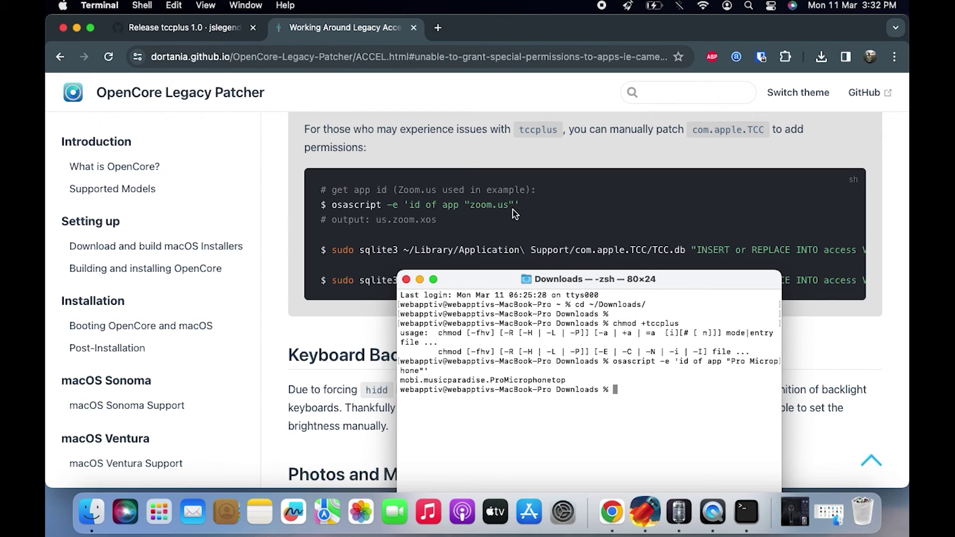
drag(566, 379, 396, 380)
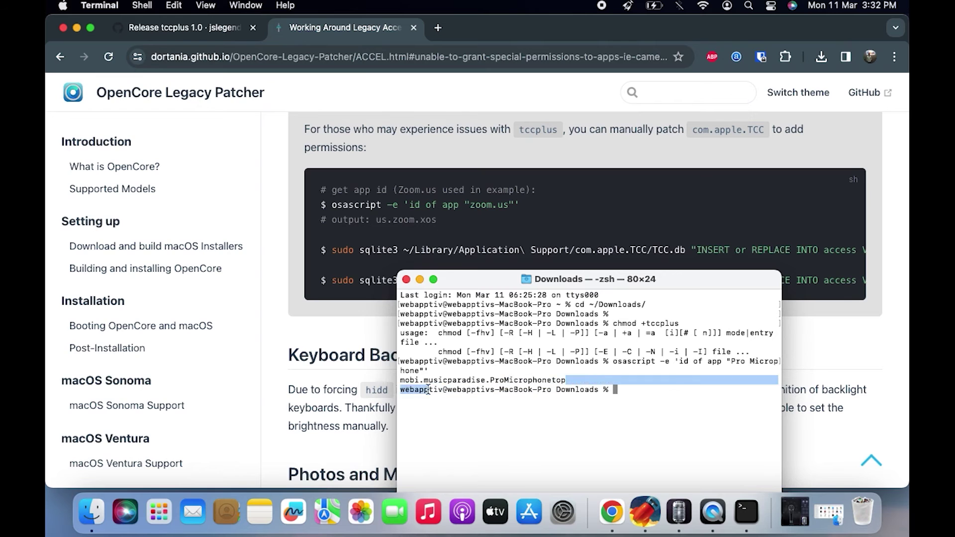
- Adapt the docs' command and run ./tccplus add Microphone mobi.musicparadise.ProMicrophonetop
click(396, 380)
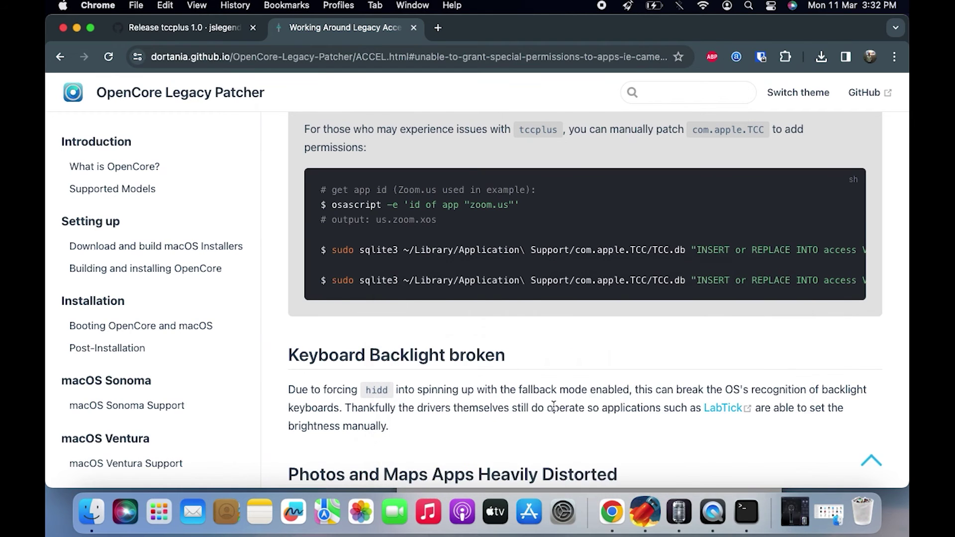
scroll(504, 295, up, 5)
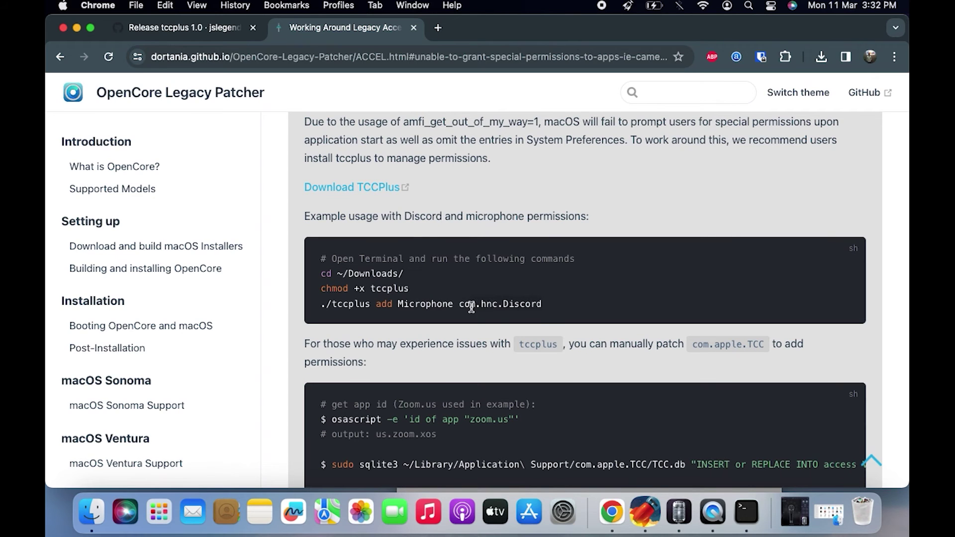
click(746, 511)
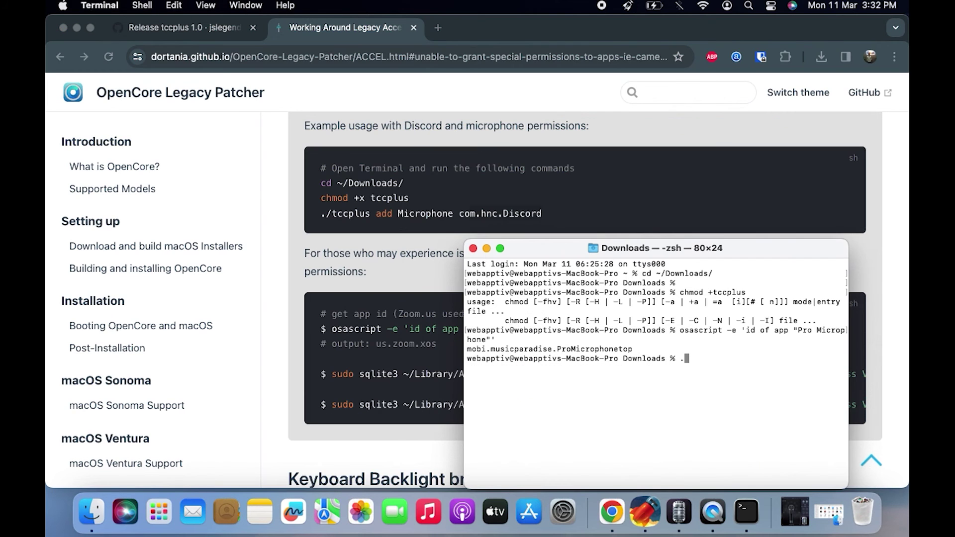
text(./tccplus add Microphone com)
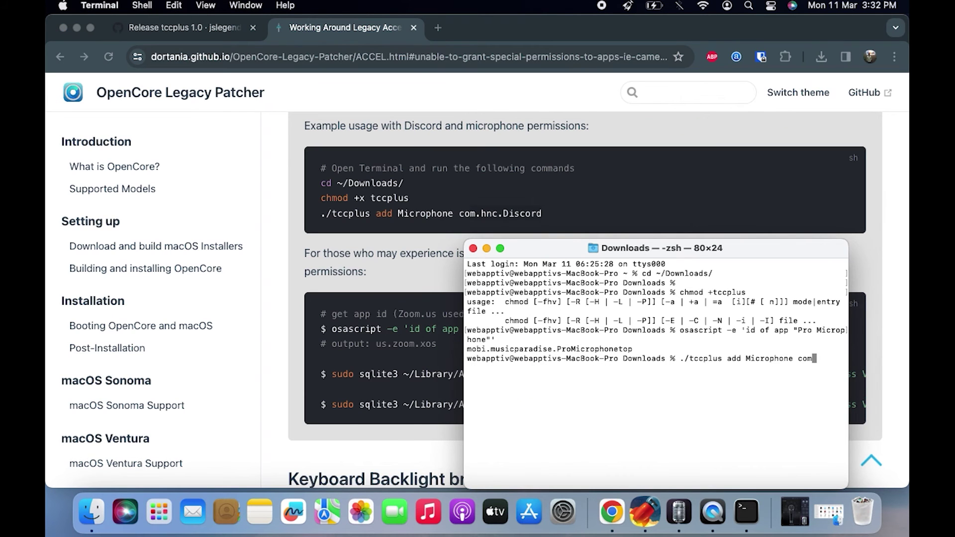
text(.hnc.Discord)
key(BackSpace)
key(BackSpace)
key(BackSpace)
key(BackSpace)
key(BackSpace)
key(BackSpace)
key(BackSpace)
key(BackSpace)
key(BackSpace)
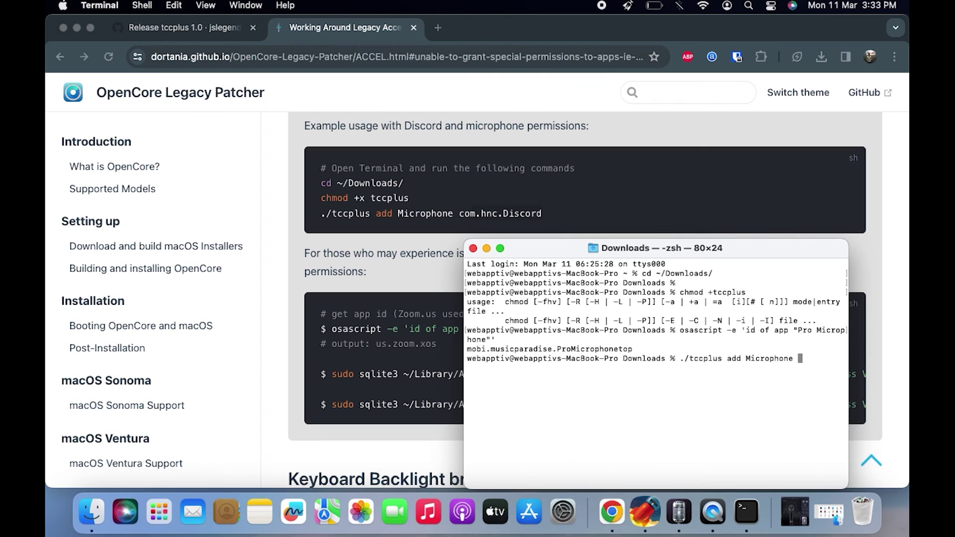
key(BackSpace)
key(BackSpace)
key(BackSpace)
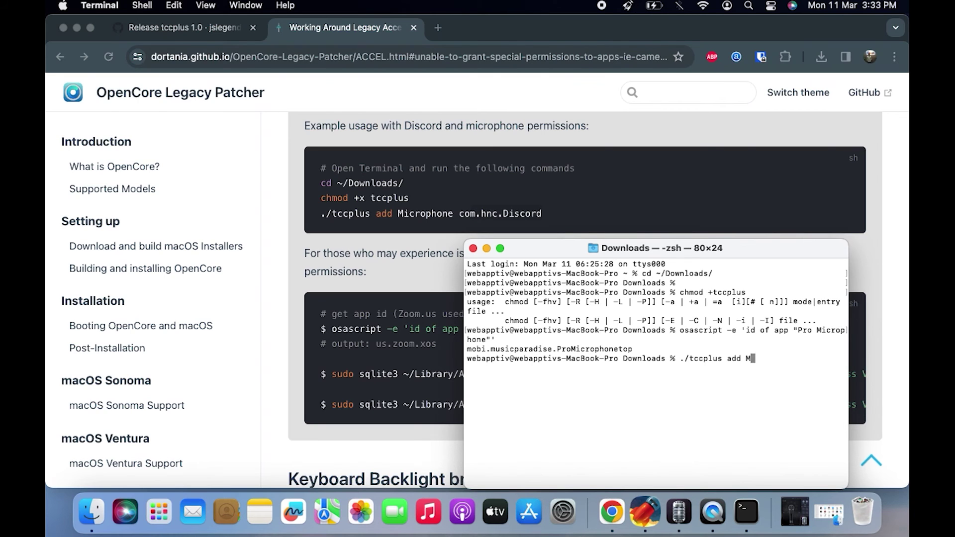
key(BackSpace)
key(BackSpace)
key(BackSpace)
text(Camera)
key(BackSpace)
key(BackSpace)
key(BackSpace)
key(BackSpace)
key(BackSpace)
text(Microphone)
text( mobi.music)
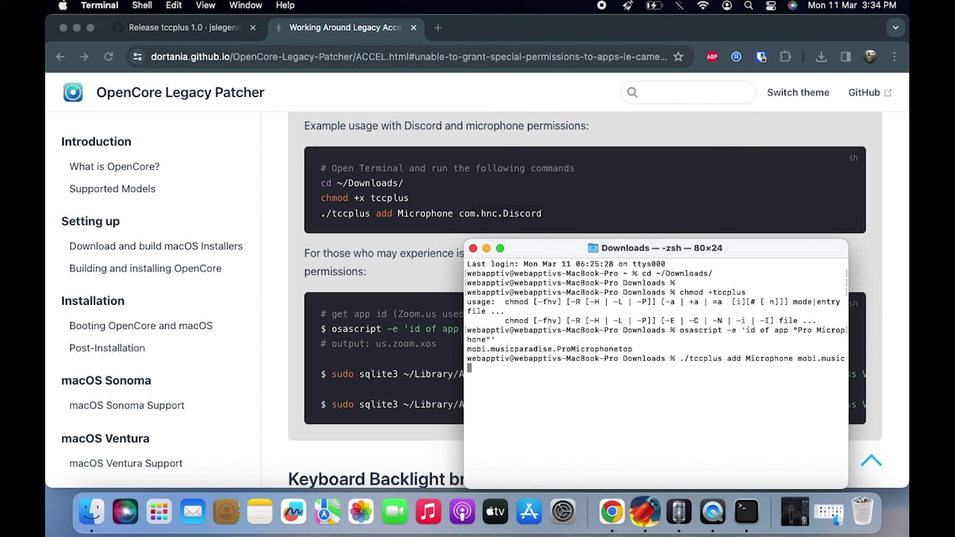
text(paradise.Pro)
text(Microphonetop)
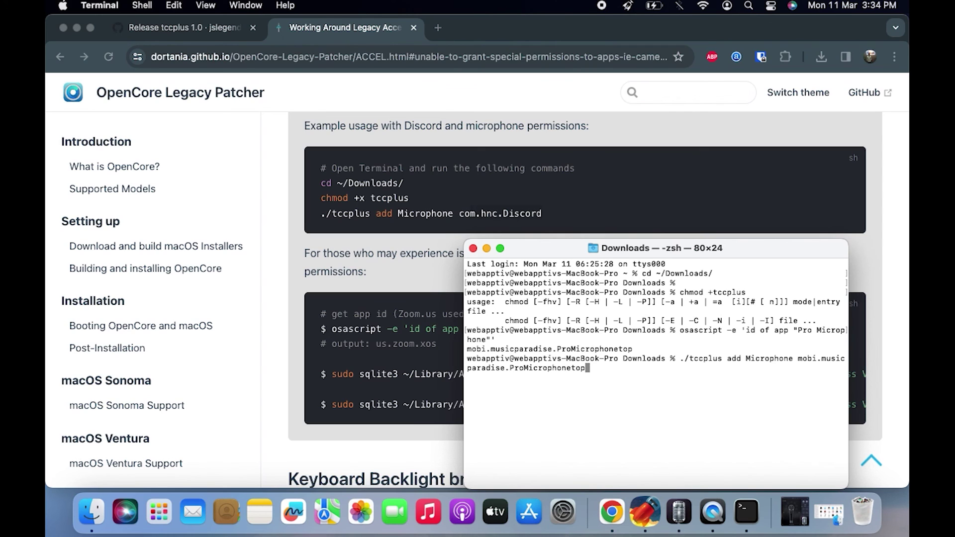
key(Return)
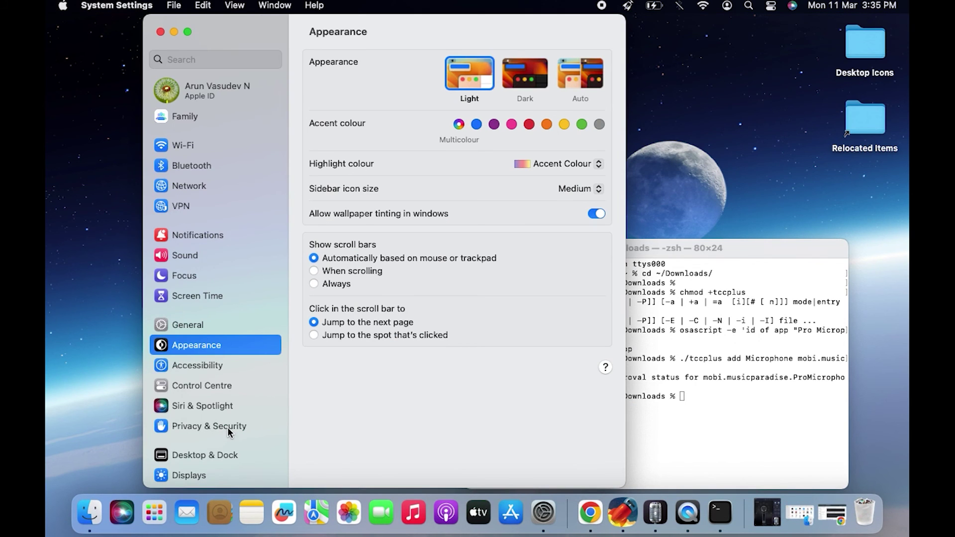
- Open Privacy & Security to find Pro Microphone allowed under Microphone
click(228, 427)
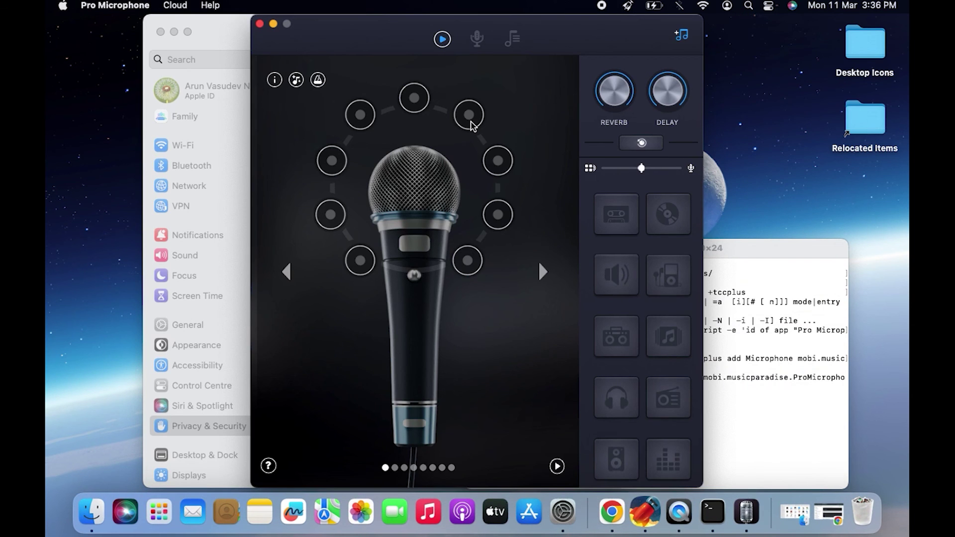
- Switch on the top-right sound effect circle in Pro Microphone
click(469, 120)
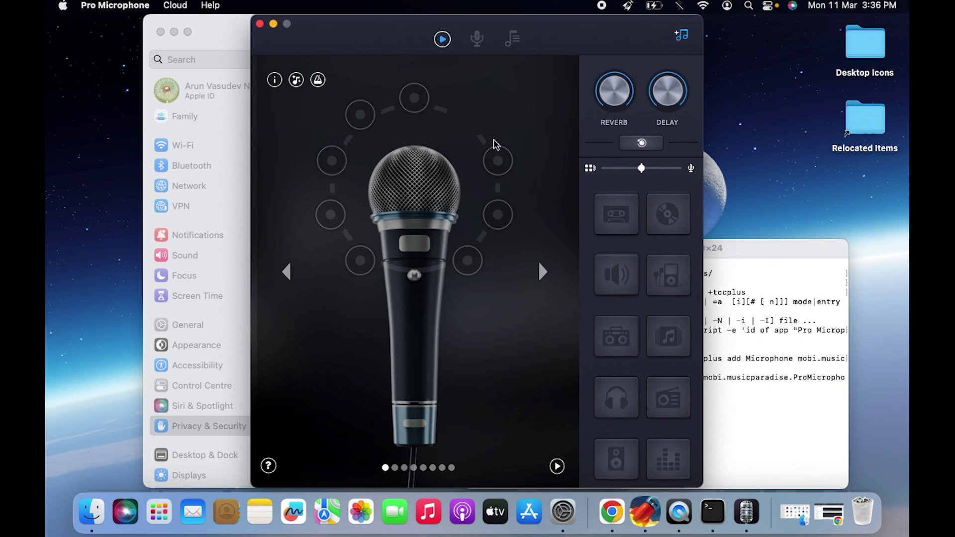